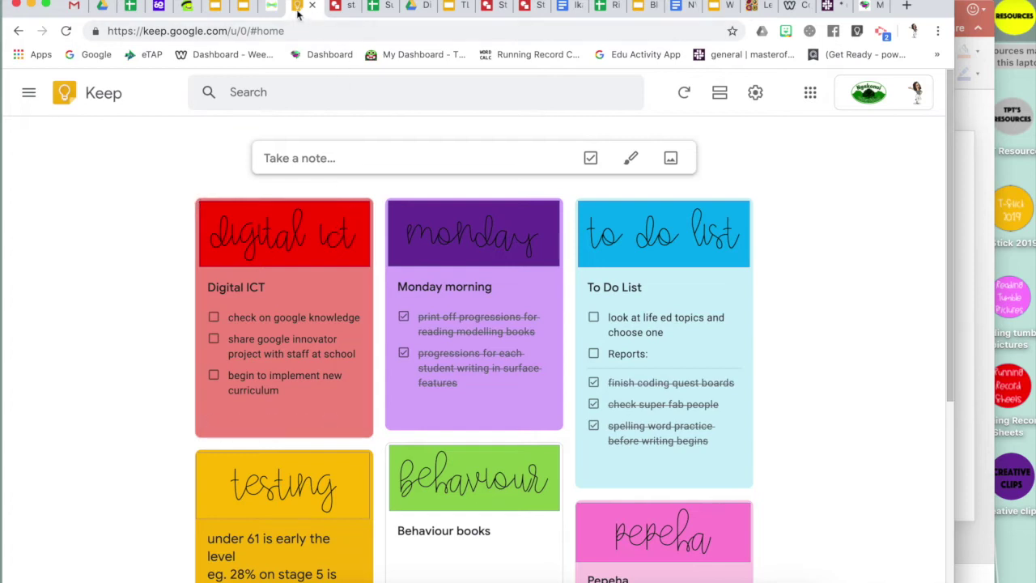
- Scroll through the Keep notes side panel in Gmail, then return to the full Google Keep page
click(73, 6)
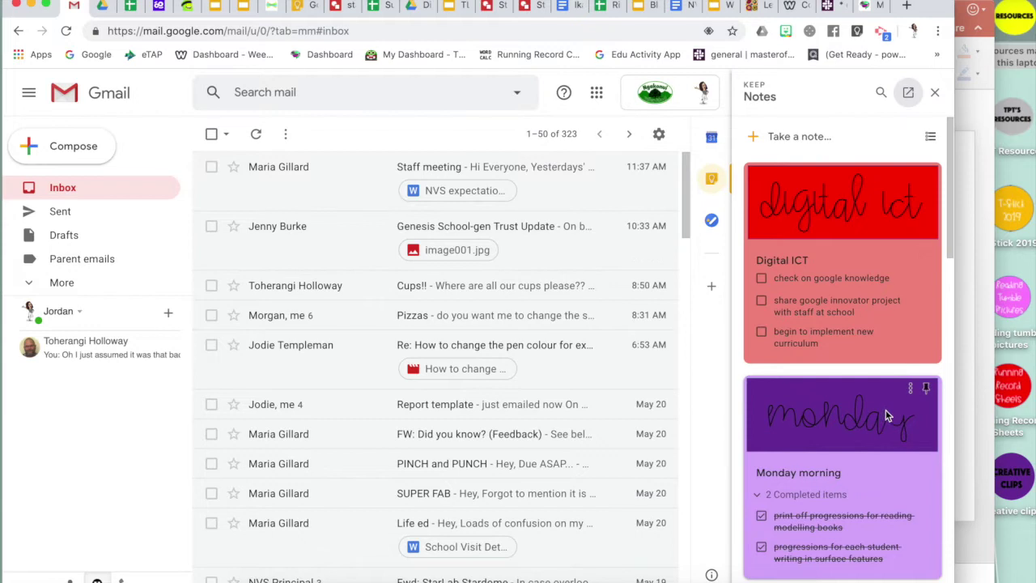
scroll(885, 410, down, 2)
scroll(886, 410, down, 4)
scroll(885, 410, down, 3)
scroll(885, 410, down, 3)
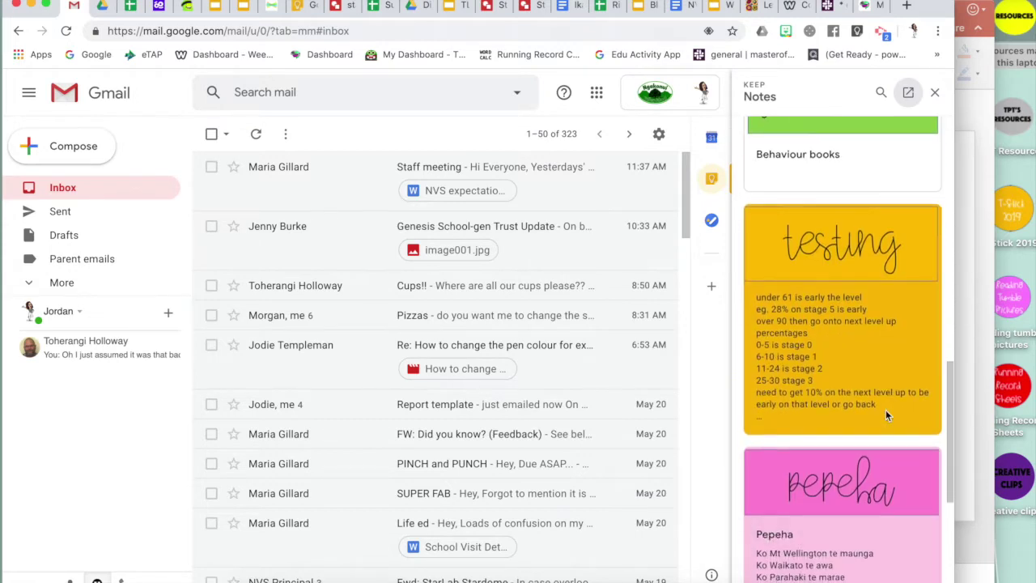
scroll(885, 409, up, 5)
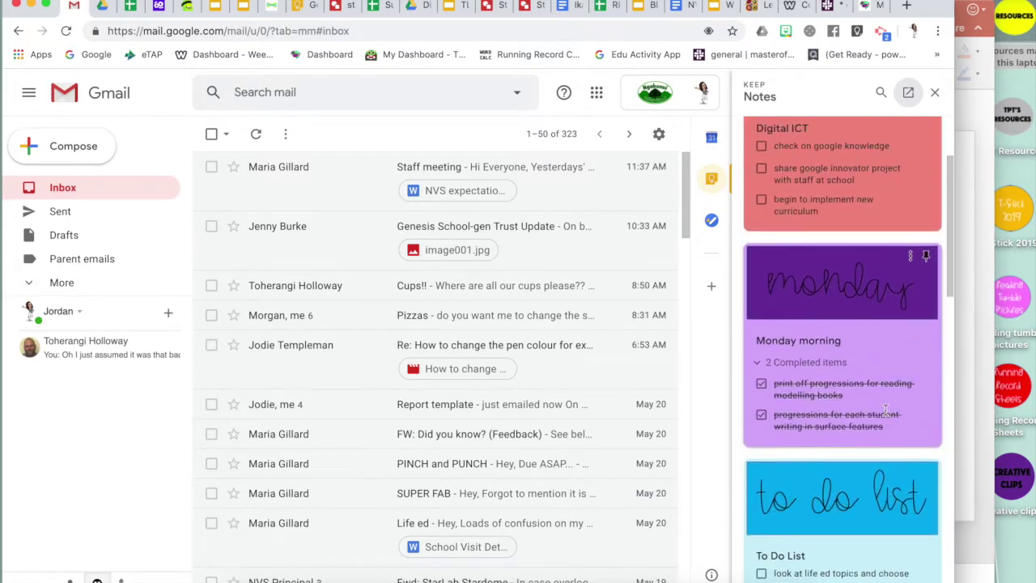
scroll(885, 411, up, 2)
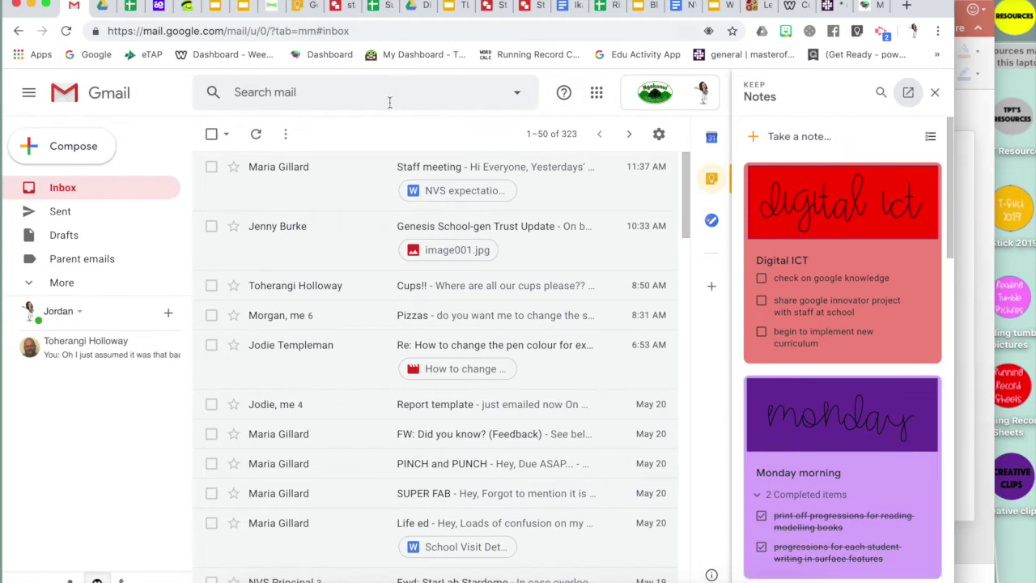
click(301, 8)
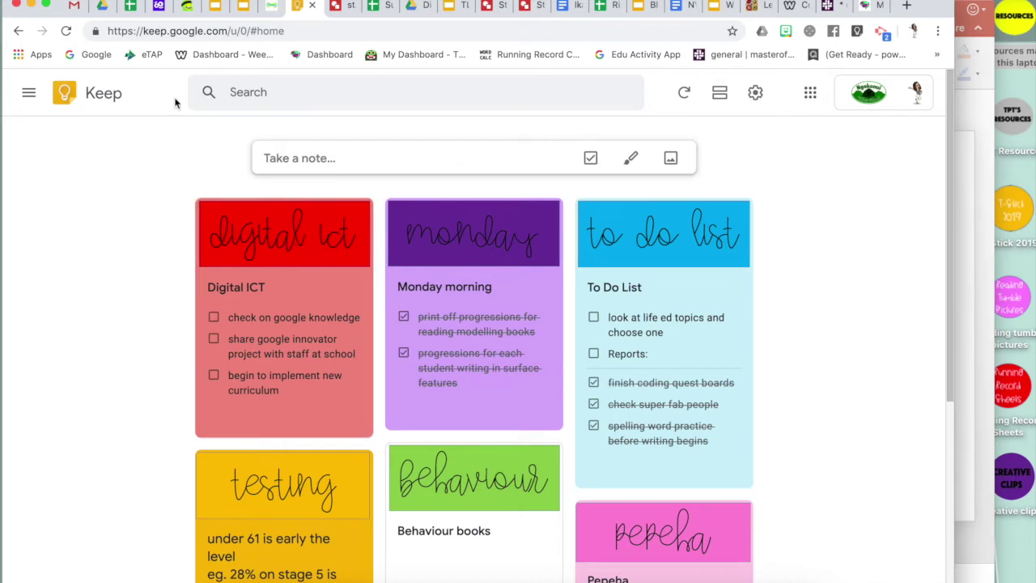
- Draw a rectangle covering most of the blank slide and fill it gold-yellow
click(30, 7)
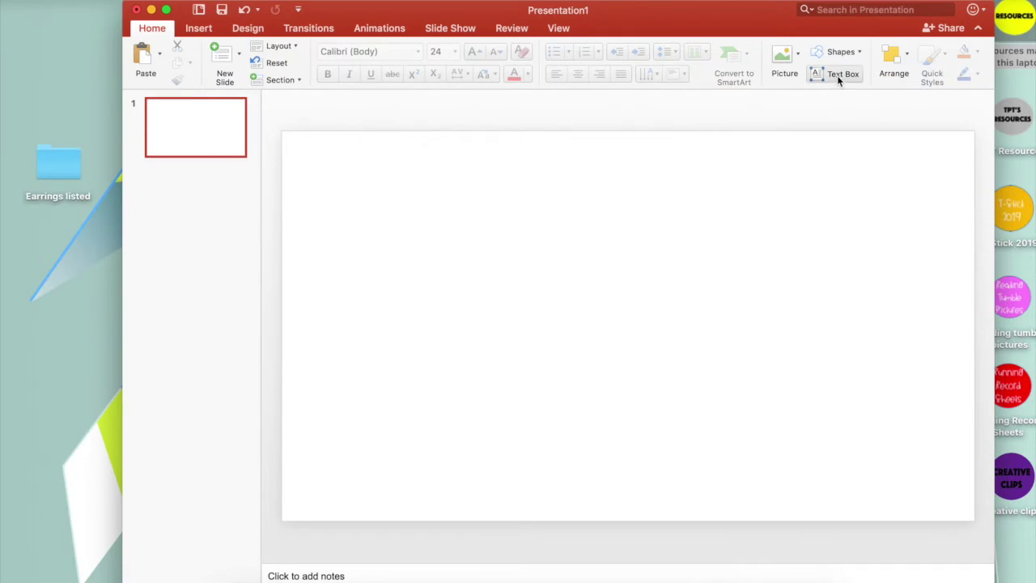
click(838, 52)
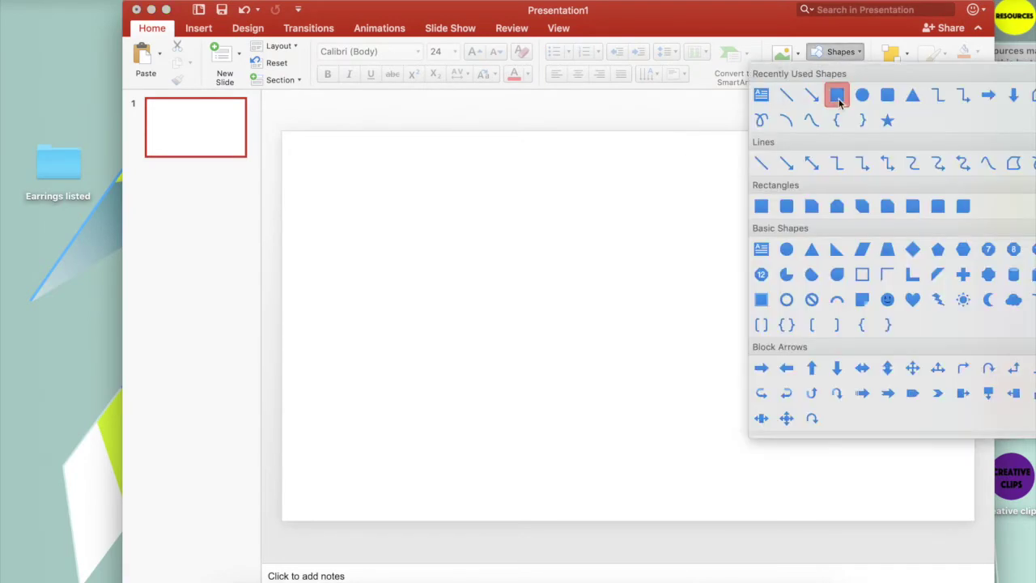
click(837, 95)
mouse_move(322, 154)
mouse_down()
mouse_move(550, 334)
mouse_move(947, 502)
mouse_up()
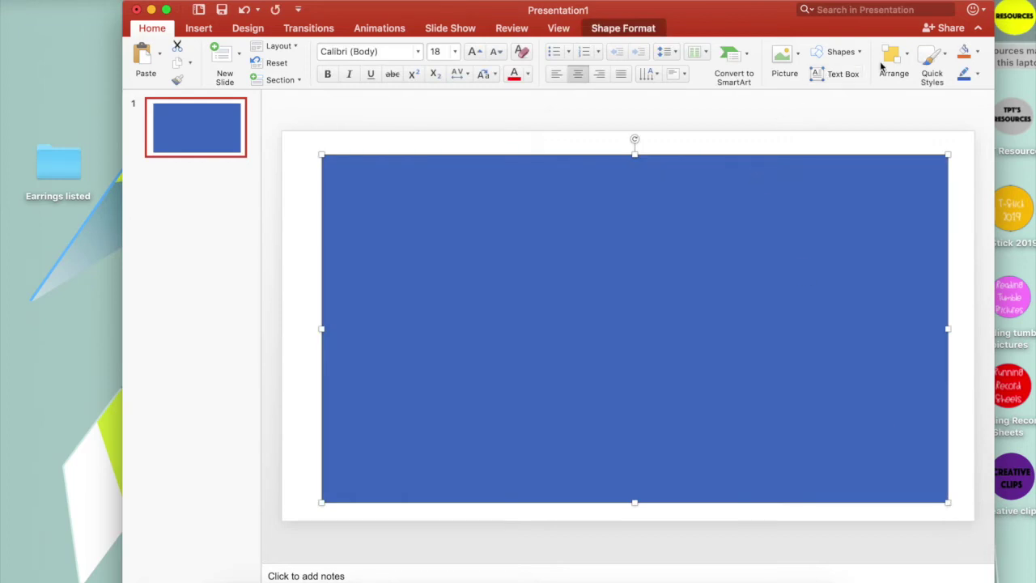
click(979, 55)
click(1022, 119)
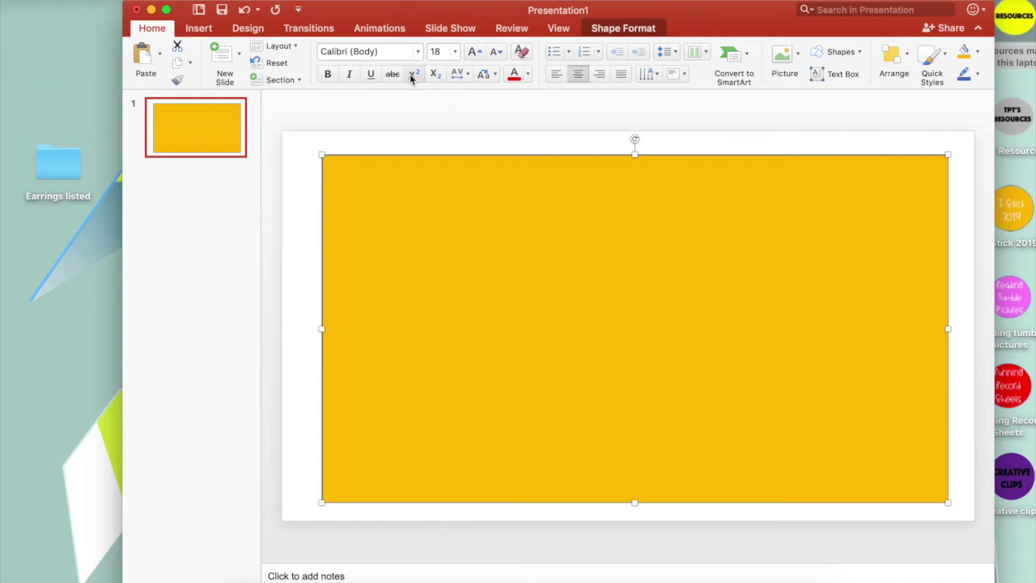
click(842, 73)
- Add a text box over the yellow rectangle reading 'Resources' and select its text
drag(342, 175, 917, 486)
text(Re)
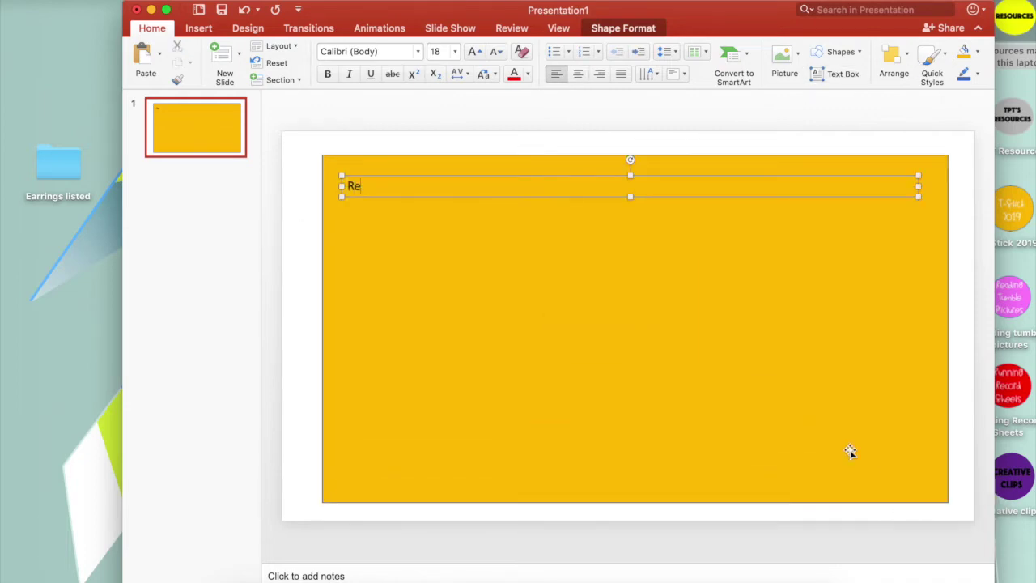
text(sources)
key(super+a)
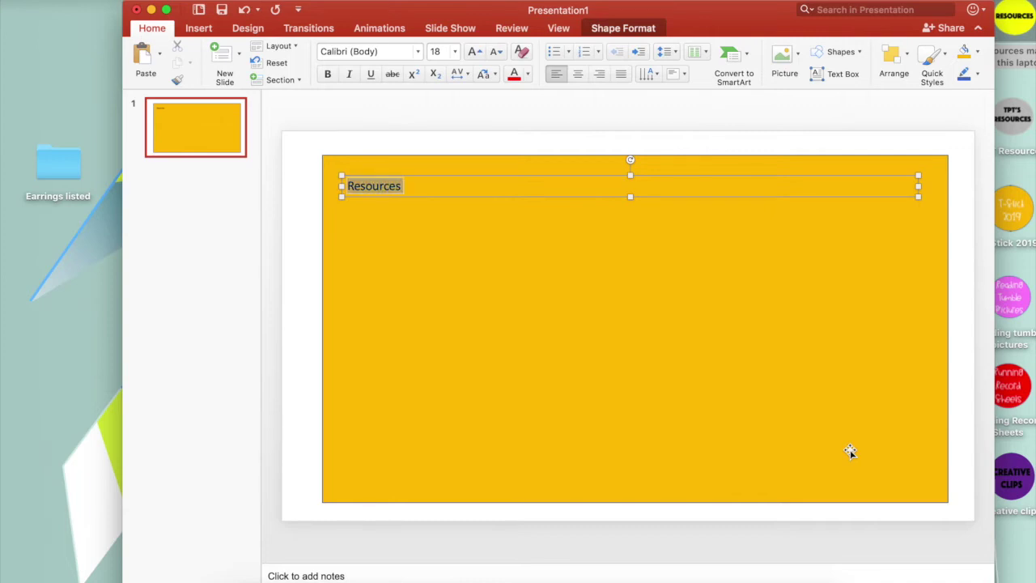
- Browse the font list for MGHighlighters to use on 'Resources'
click(416, 51)
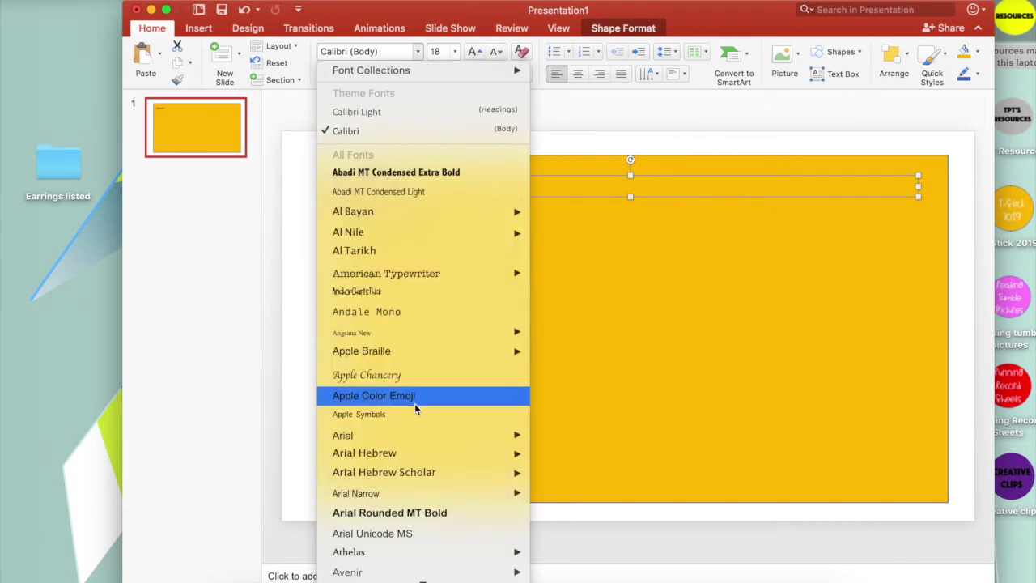
scroll(414, 403, down, 10)
scroll(414, 403, down, 10)
scroll(415, 403, down, 10)
scroll(414, 407, down, 3)
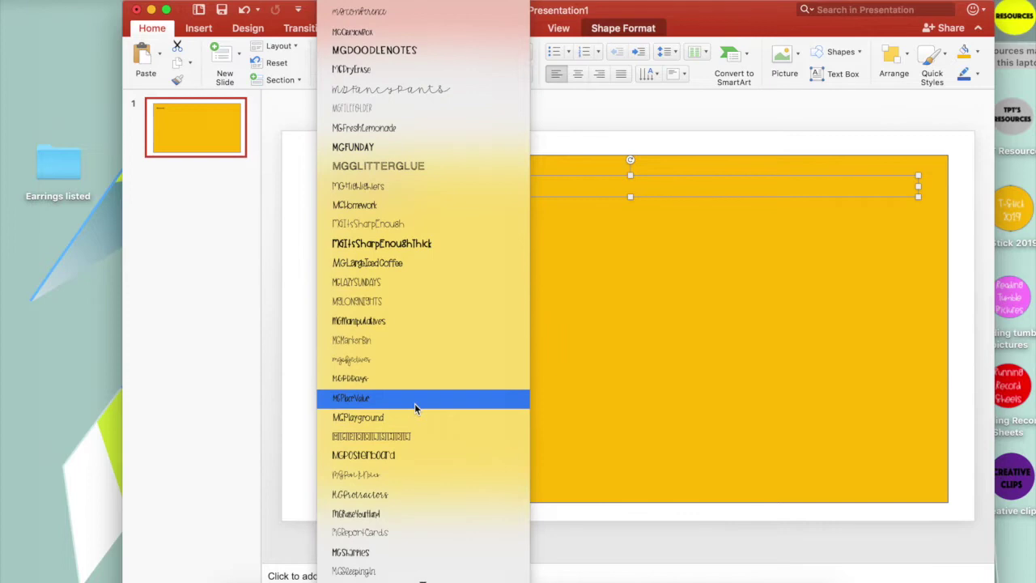
scroll(414, 407, down, 8)
scroll(414, 407, down, 1)
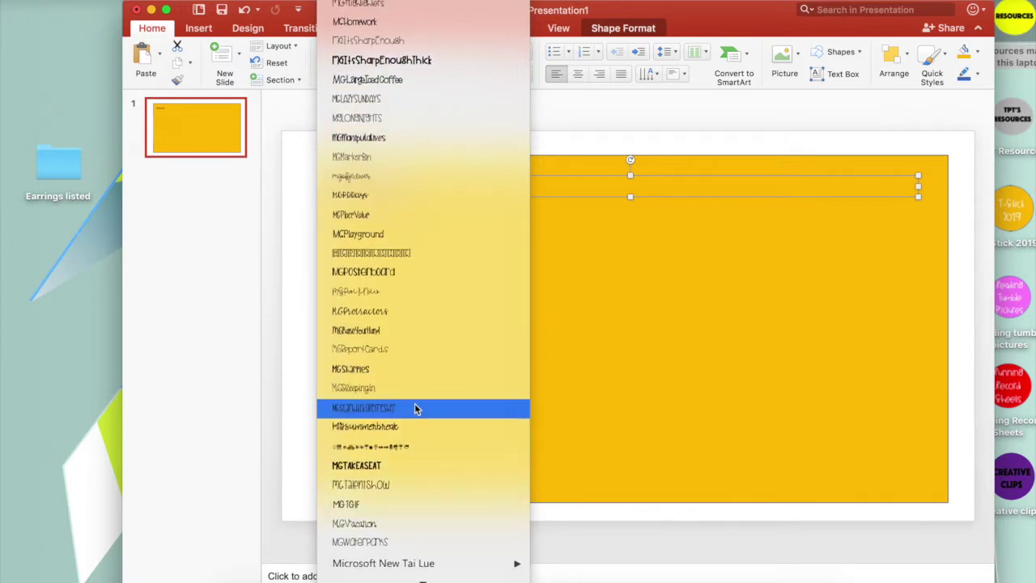
scroll(414, 407, up, 1)
scroll(414, 407, up, 3)
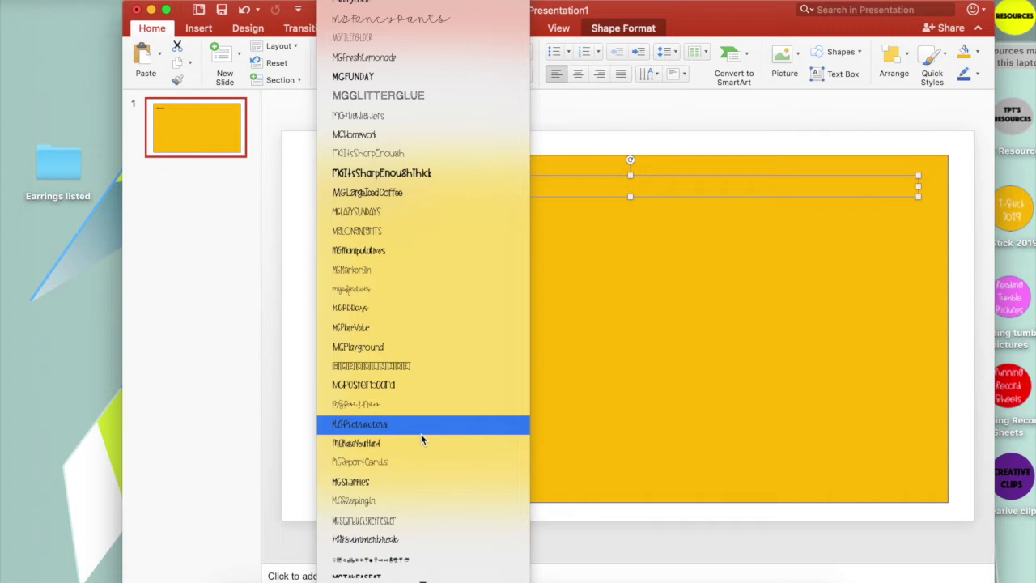
- Set 'Resources' in MGHighlighters at font size 250
click(411, 114)
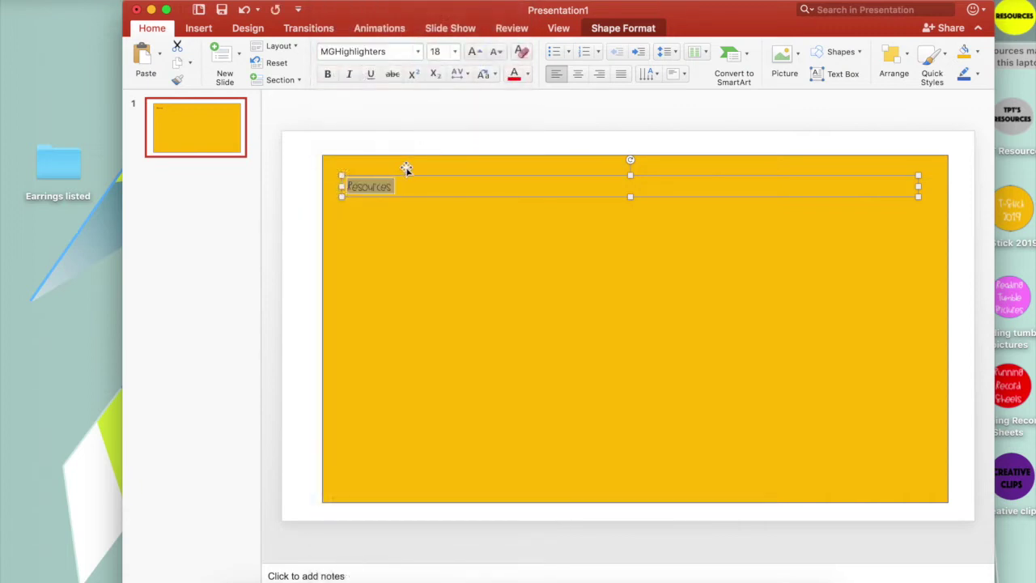
click(455, 51)
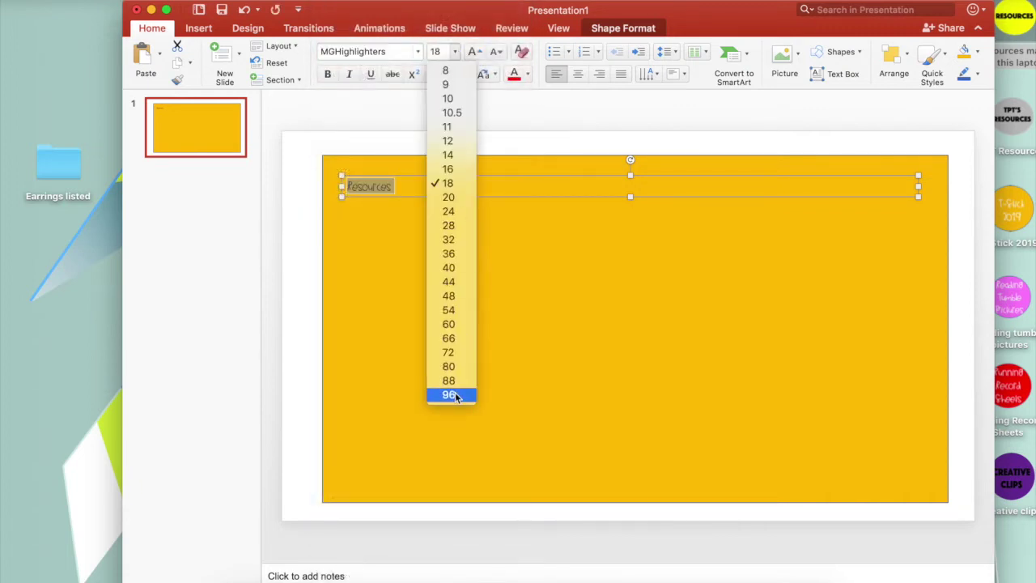
click(451, 394)
click(435, 52)
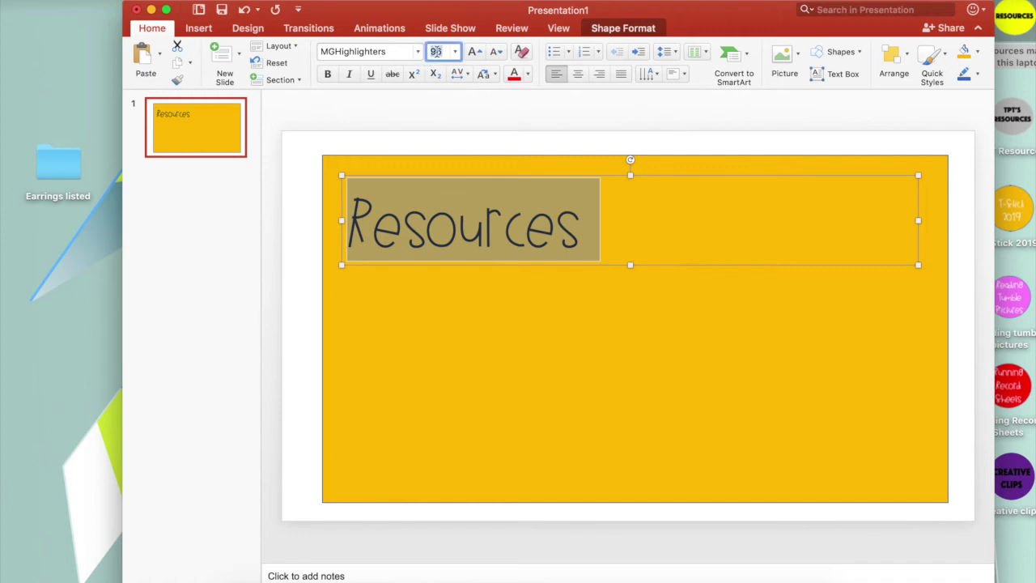
text(00)
key(Return)
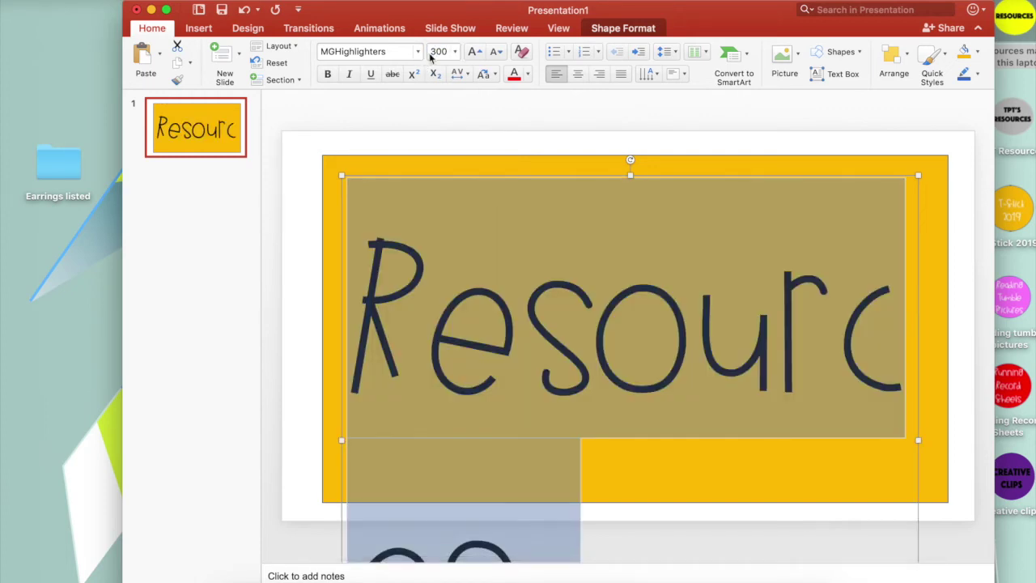
click(434, 51)
text(250)
key(Return)
- Stretch the text box to the rectangle's edges, move it down, and select the whole banner
drag(341, 398, 322, 397)
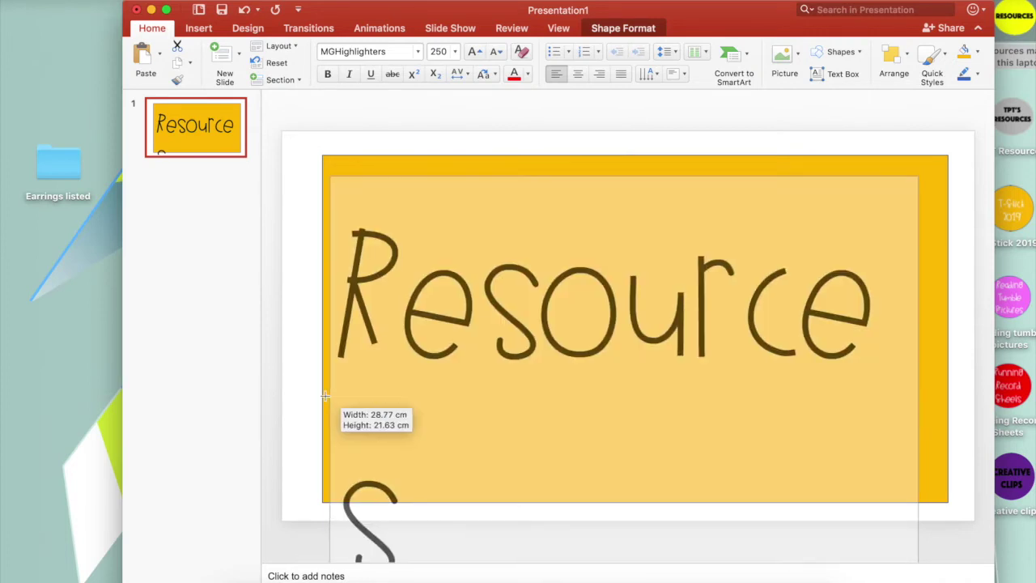
drag(917, 397, 948, 397)
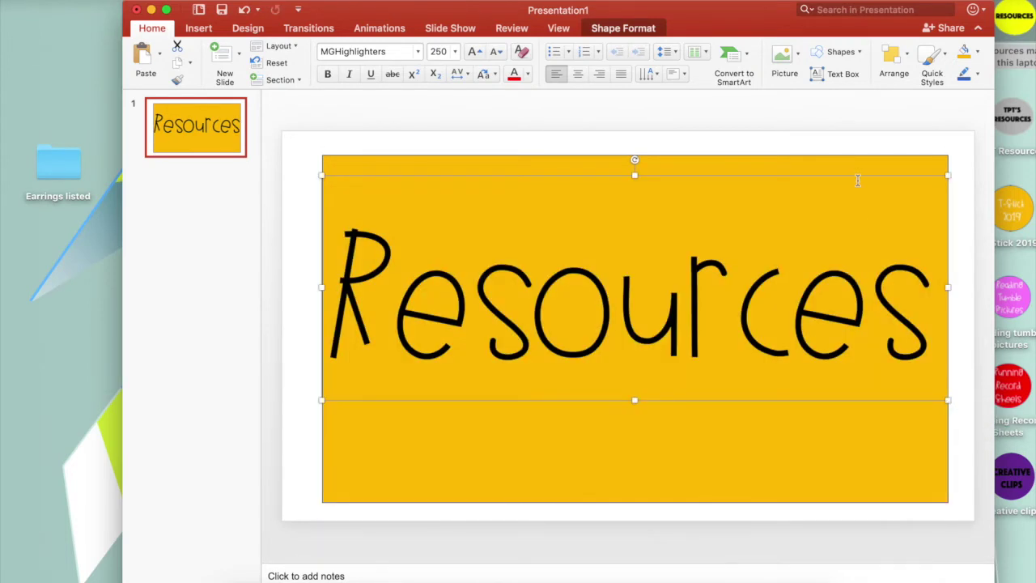
drag(856, 177, 862, 207)
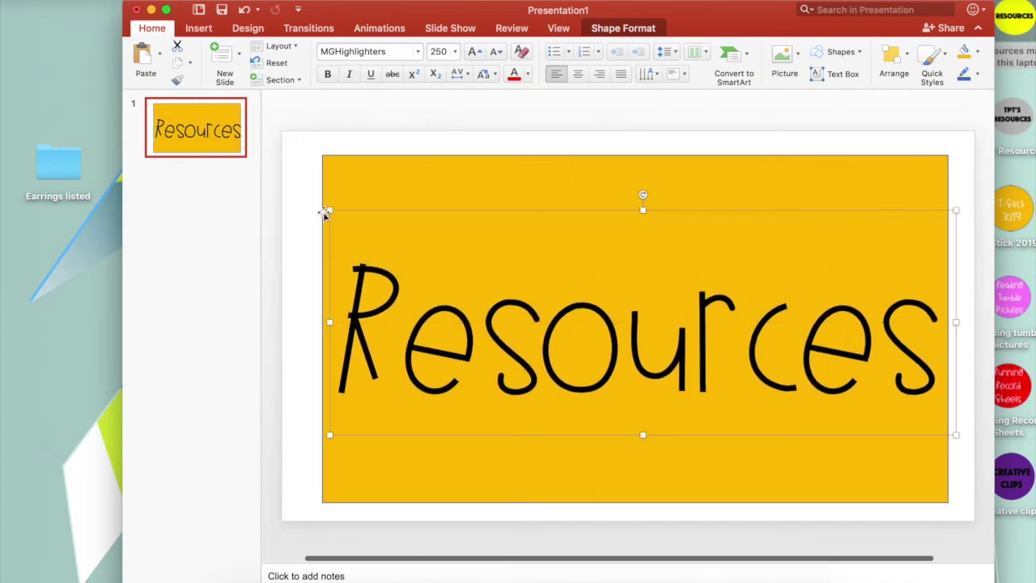
click(270, 241)
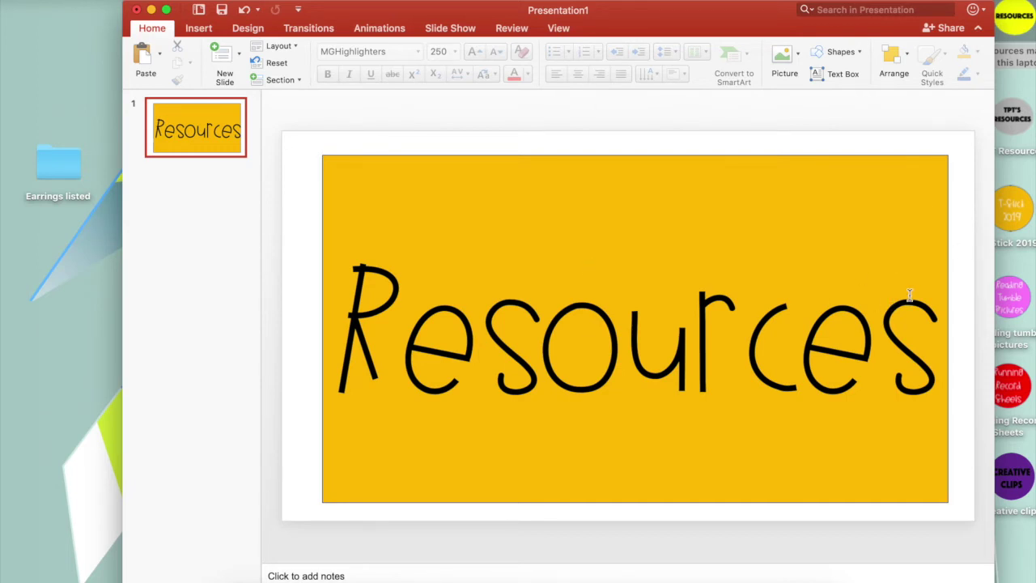
key(super+a)
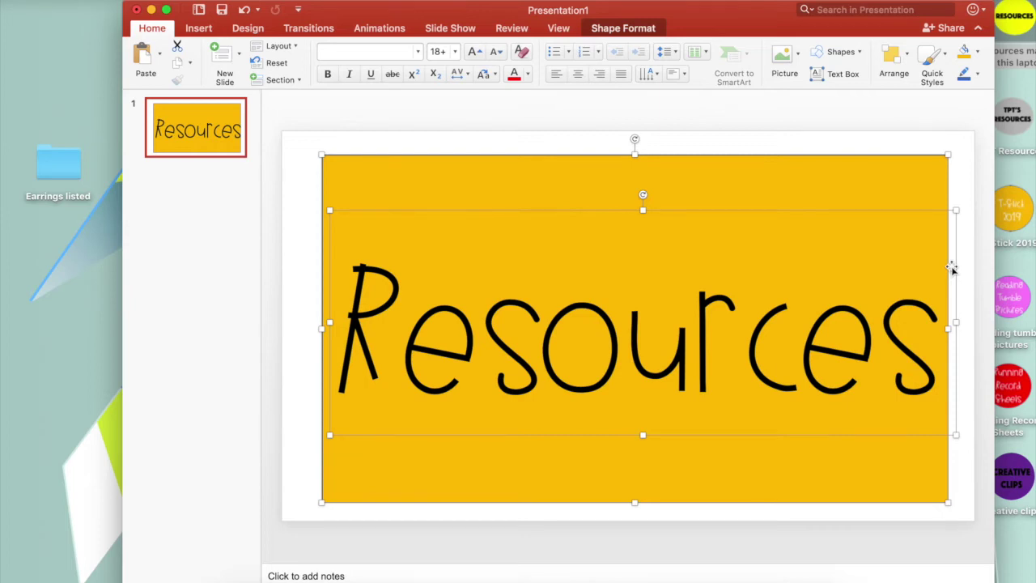
- Save the selected banner as a PNG picture on the Desktop
right_click(951, 267)
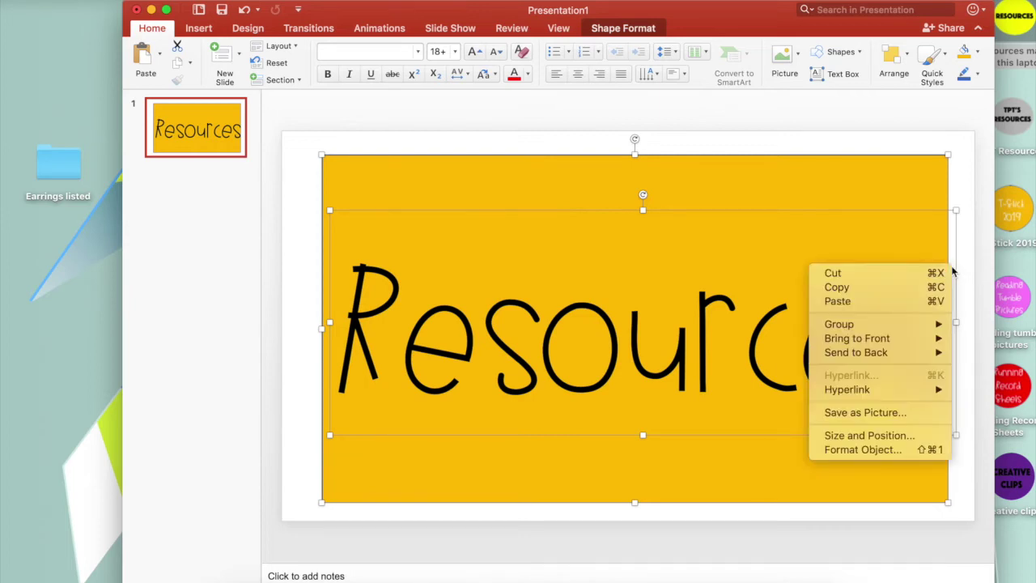
click(902, 414)
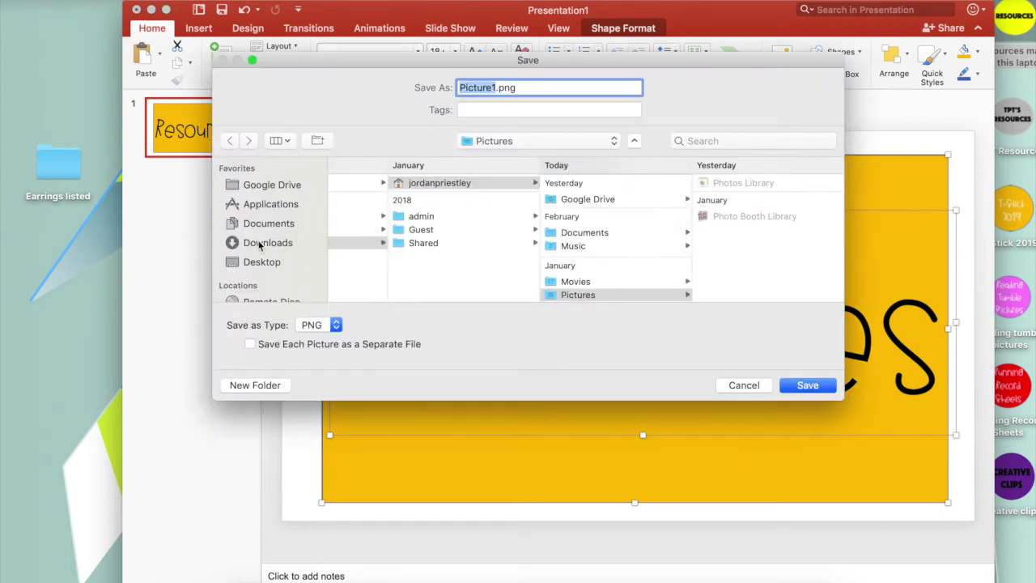
click(261, 262)
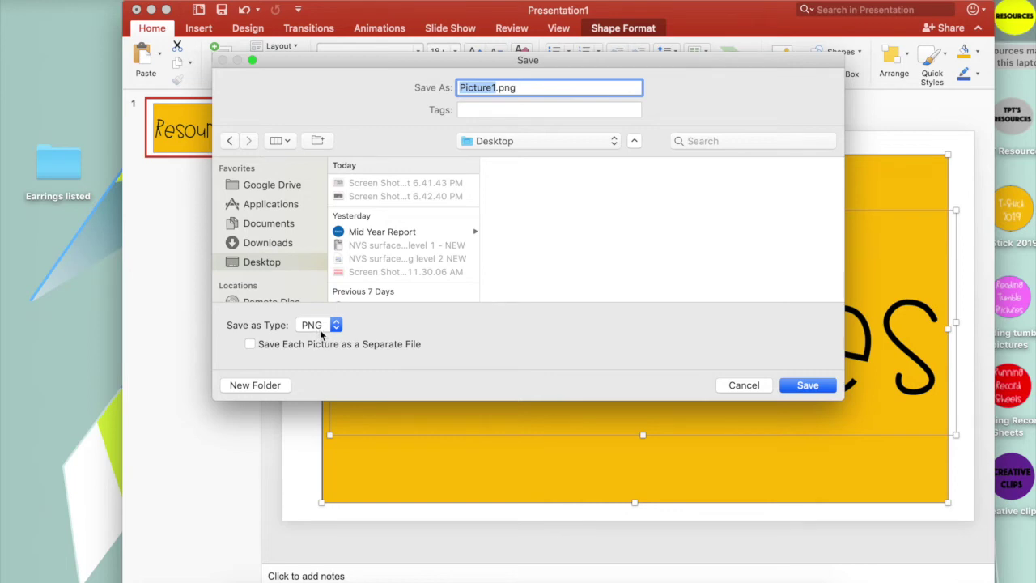
click(807, 385)
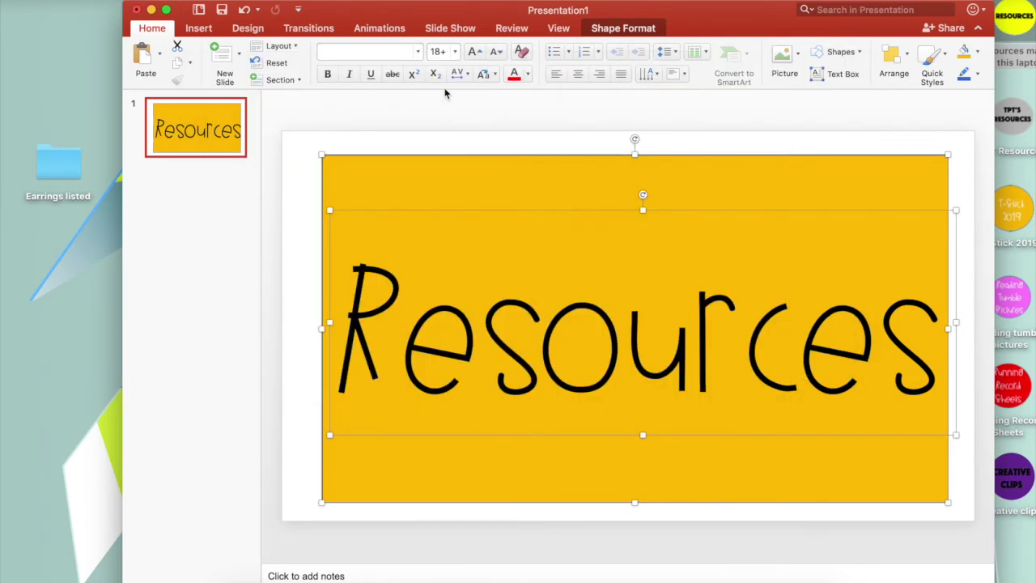
- Clear away PowerPoint and the Downloads window, then open Picture1.png in Preview
click(151, 9)
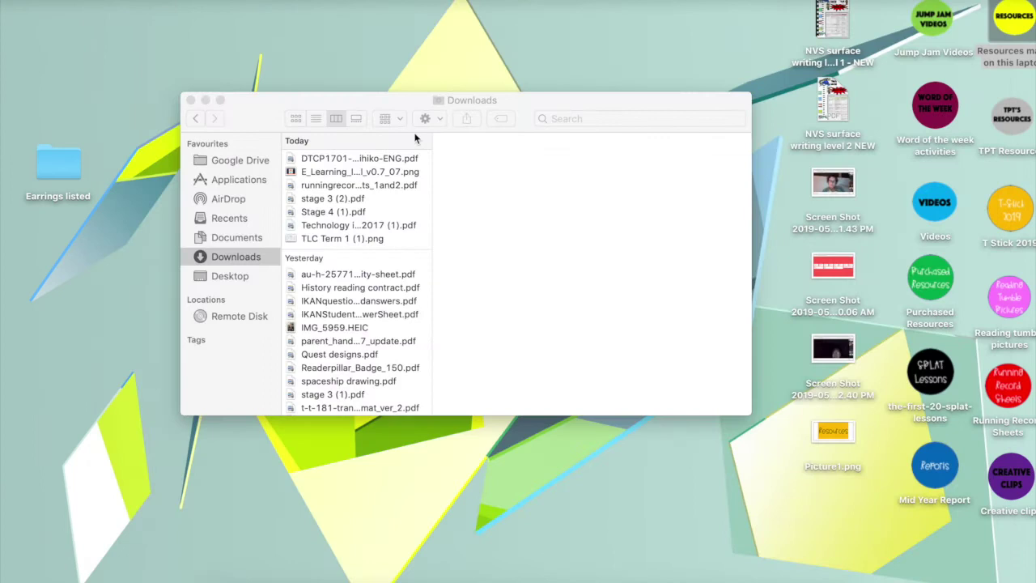
click(190, 99)
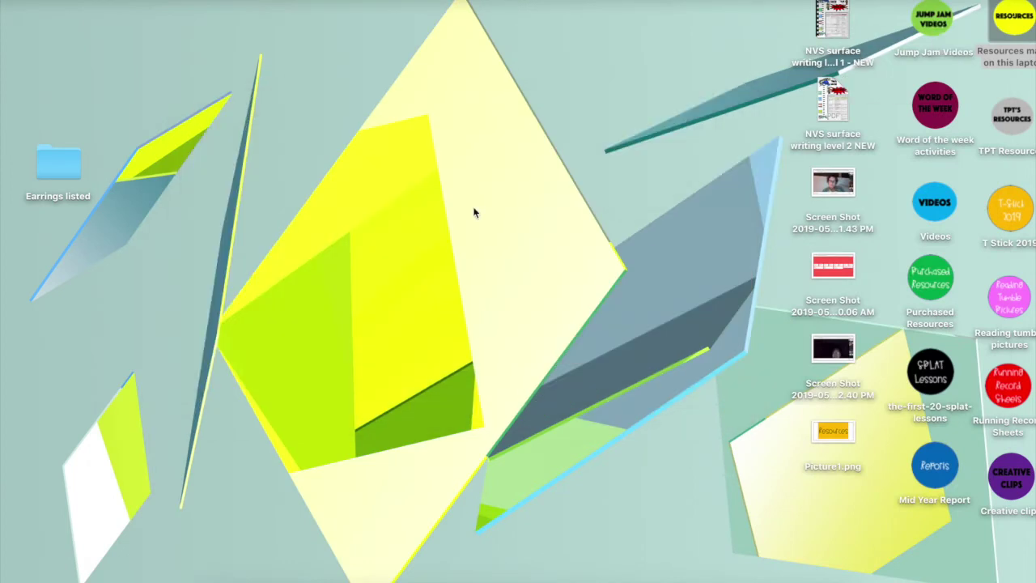
double_click(829, 437)
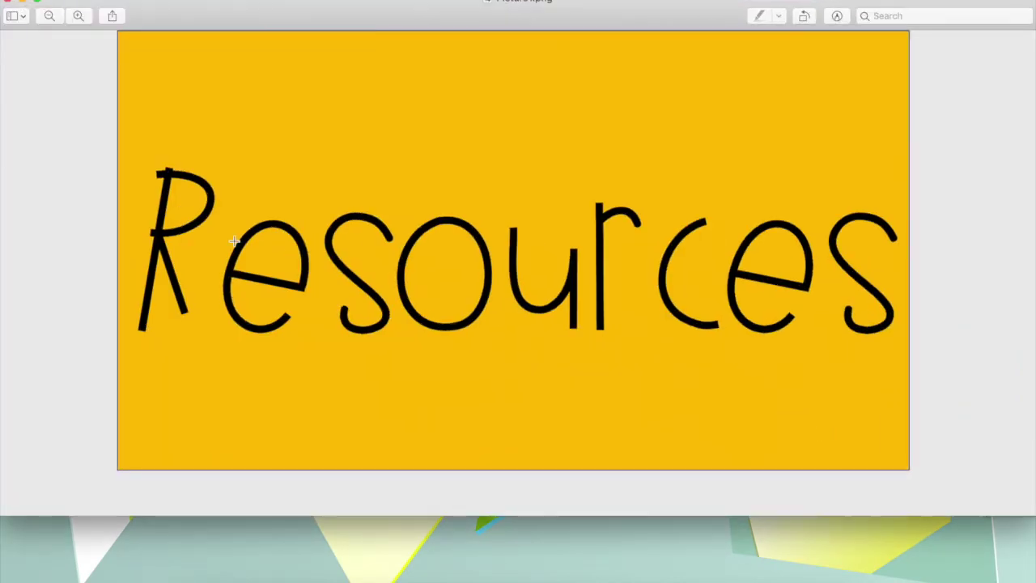
- Fit the selection tightly around the yellow Resources banner on all edges
key(super+a)
drag(1032, 274, 913, 289)
drag(459, 514, 459, 485)
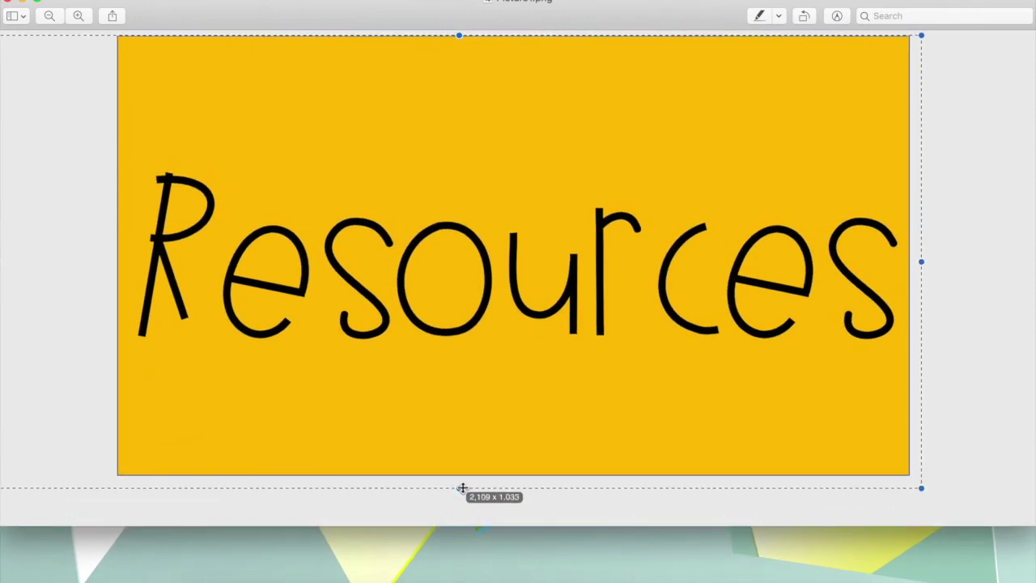
drag(2, 261, 104, 262)
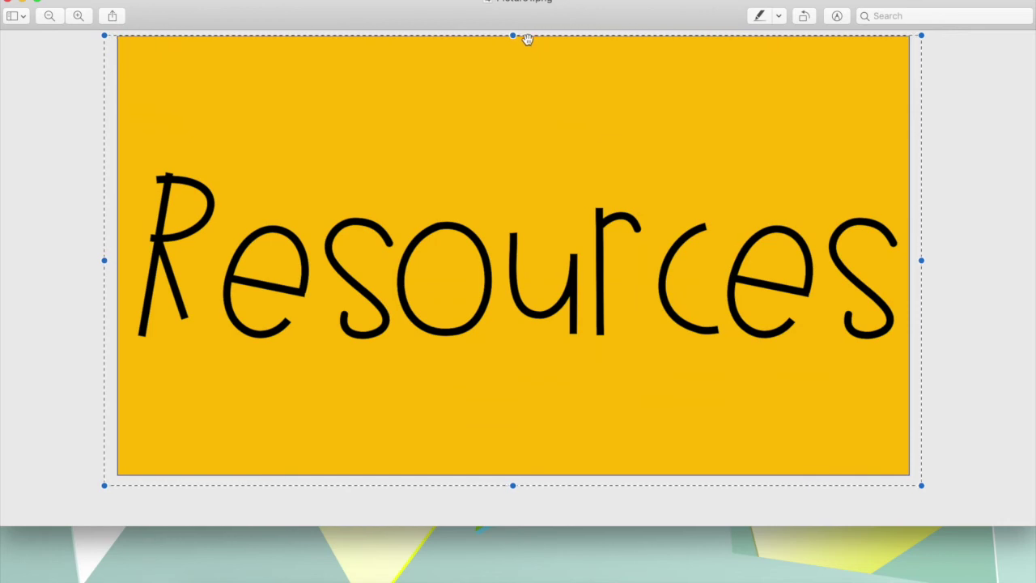
drag(527, 61, 526, 57)
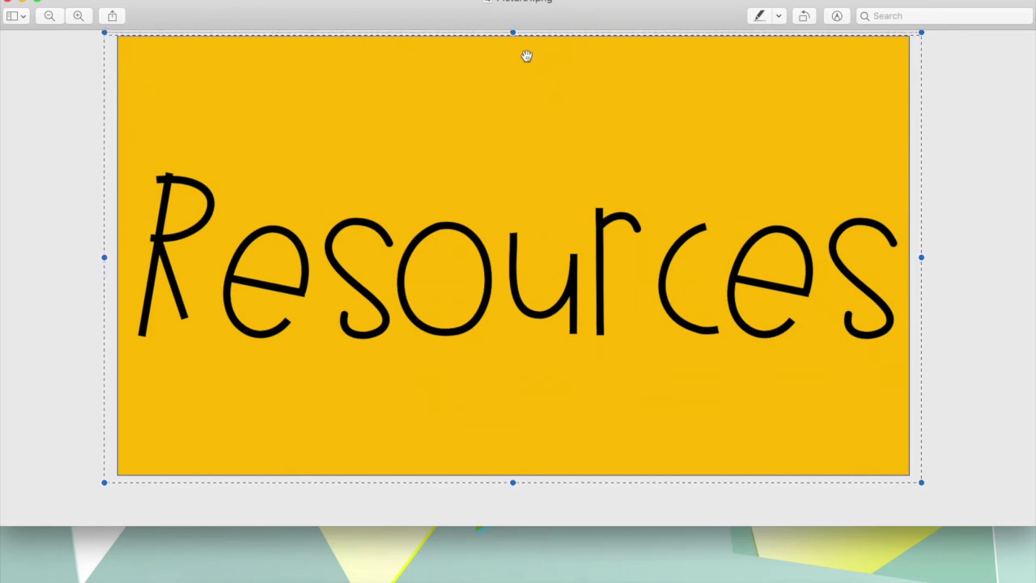
- Make a new image from the selection, save it to the Desktop as Untitled, and minimize both windows
click(97, 0)
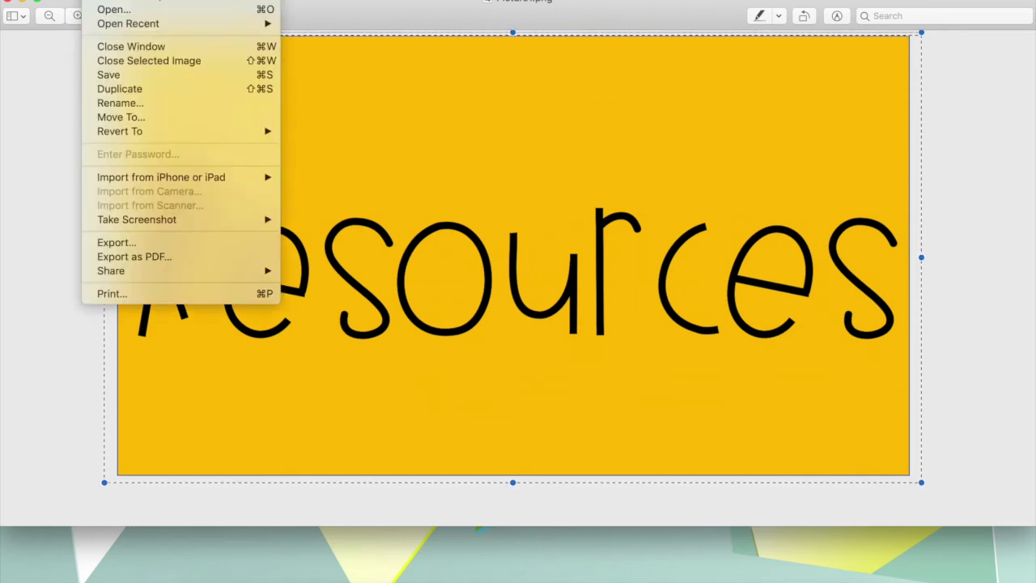
click(121, 1)
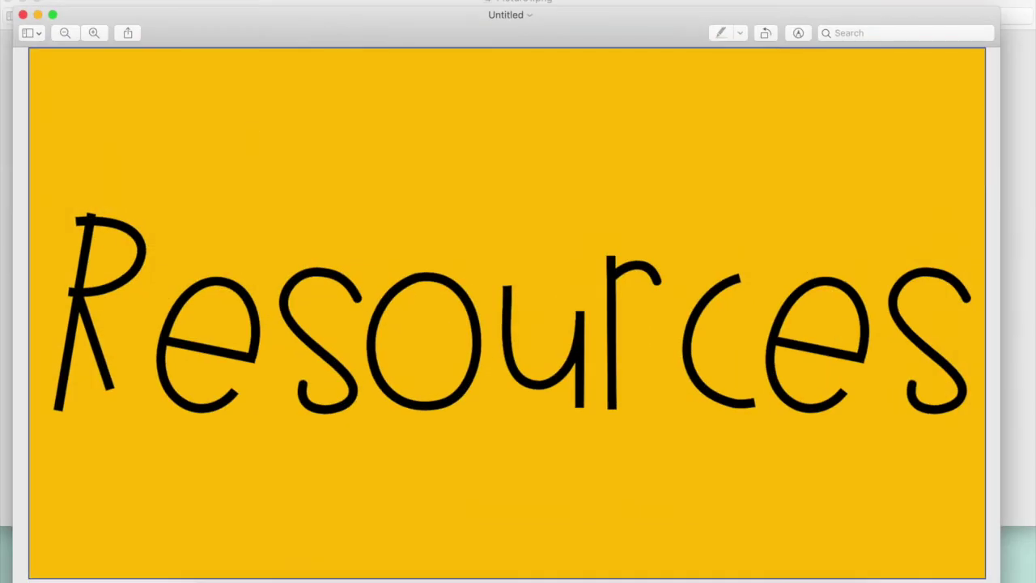
click(97, 0)
click(135, 73)
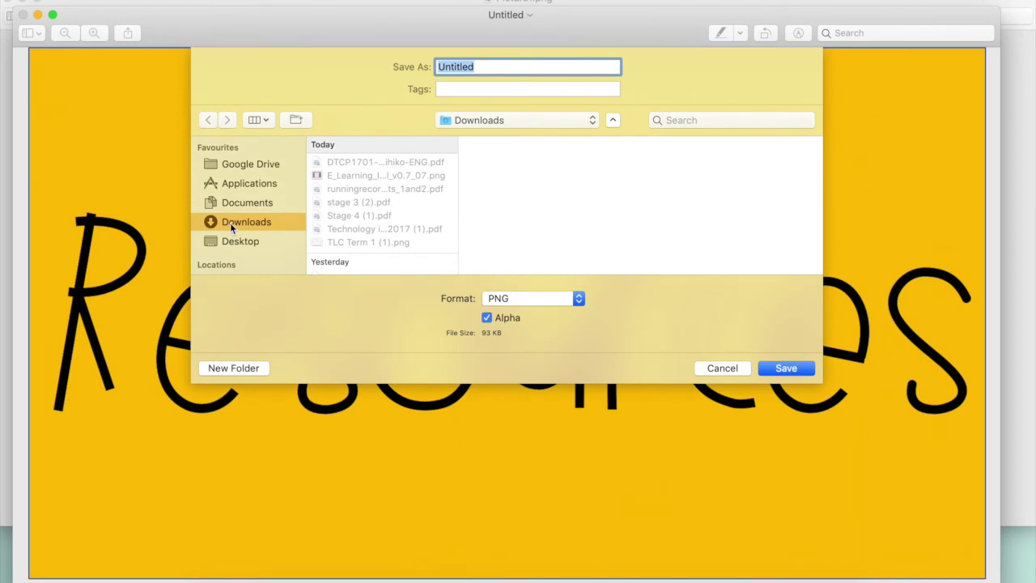
click(236, 241)
key(Return)
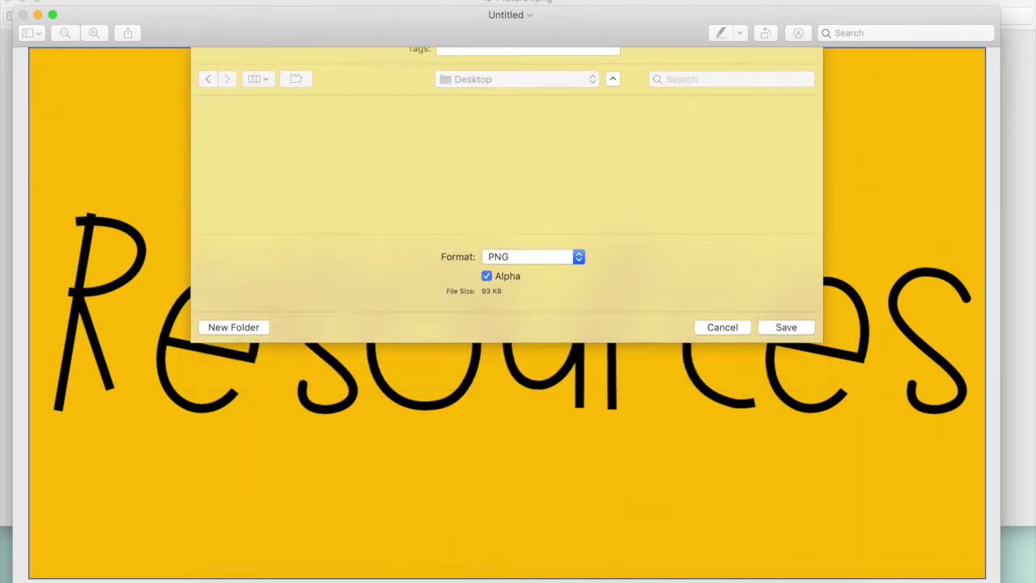
click(38, 18)
click(23, 4)
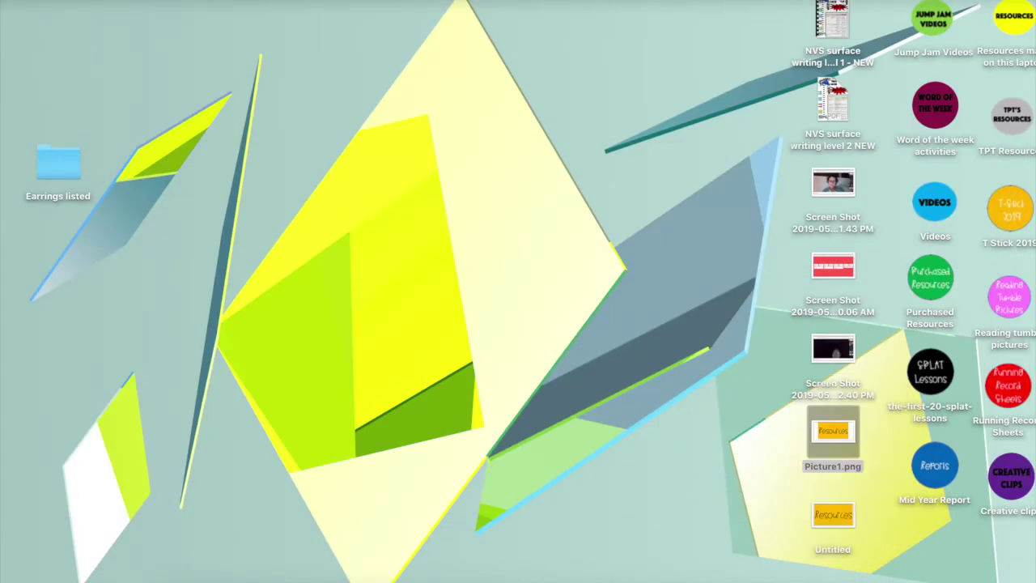
- Create a Keep note with the Desktop 'Untitled' banner image and the title 'Resources'
mouse_move(742, 576)
click(742, 562)
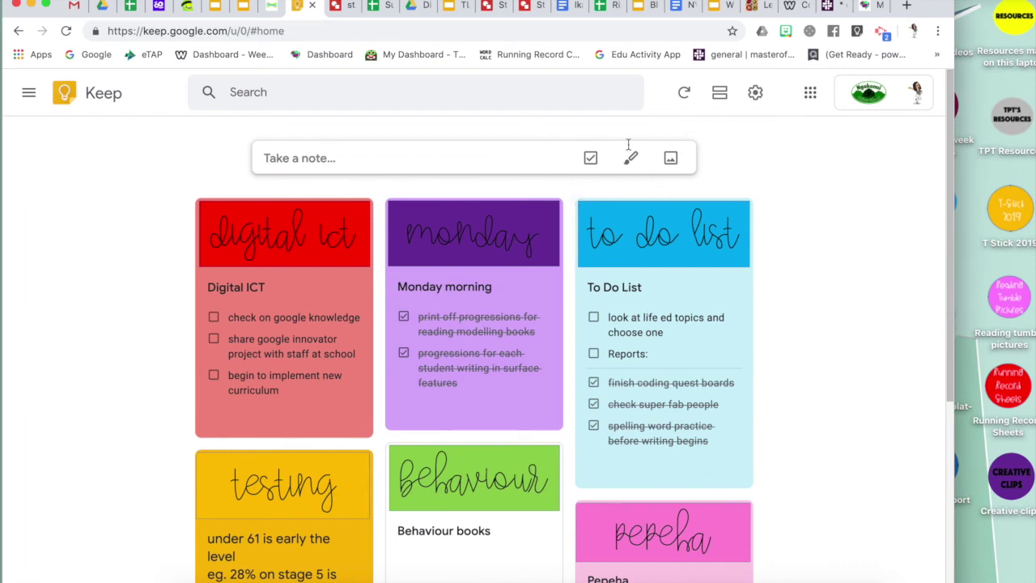
click(593, 158)
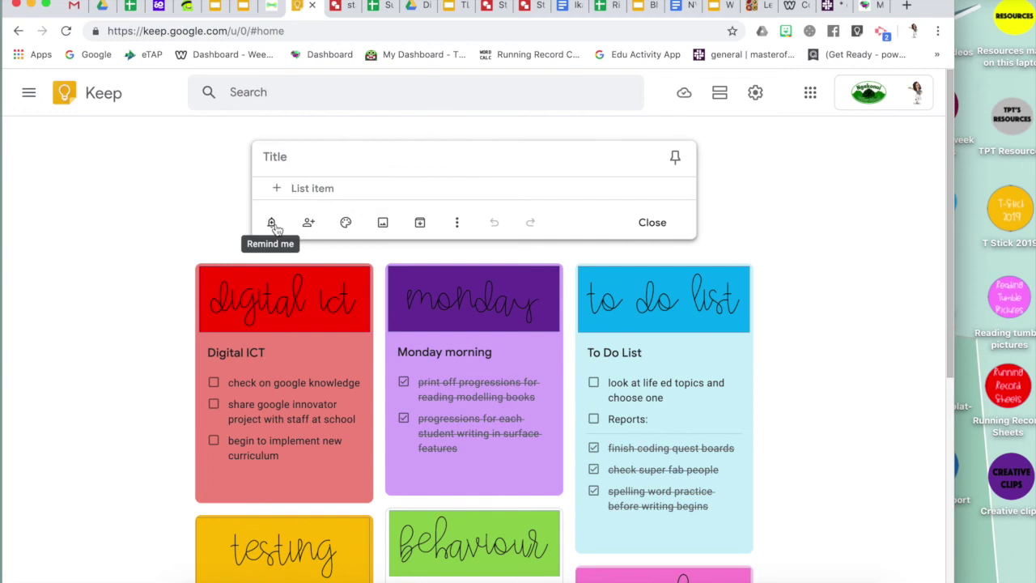
mouse_move(345, 223)
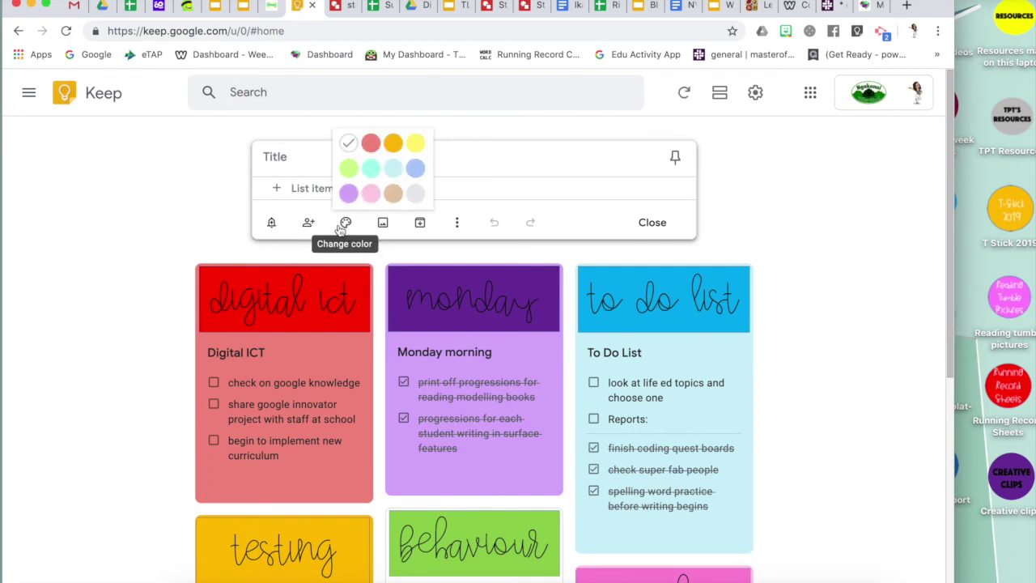
click(383, 225)
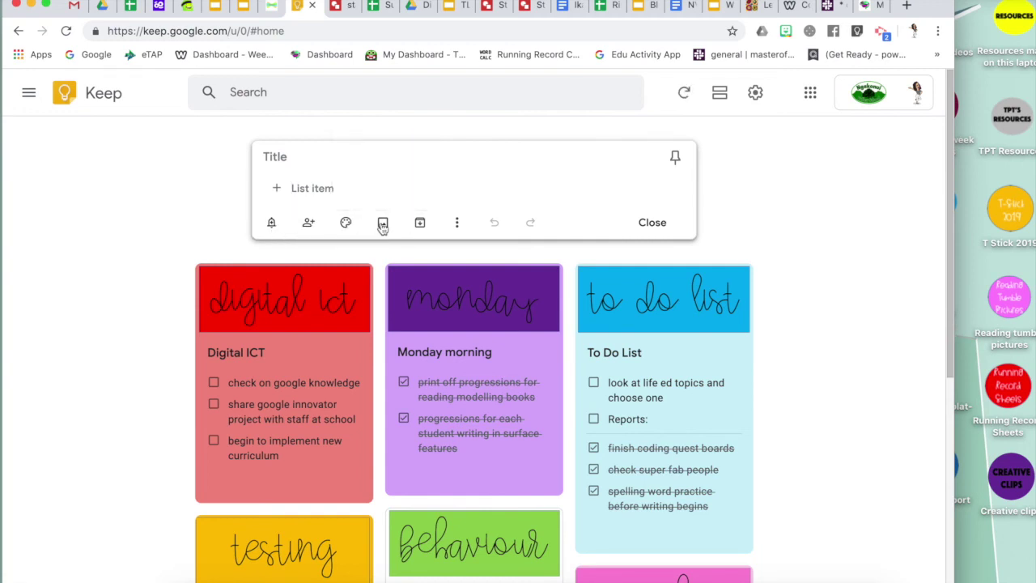
click(238, 200)
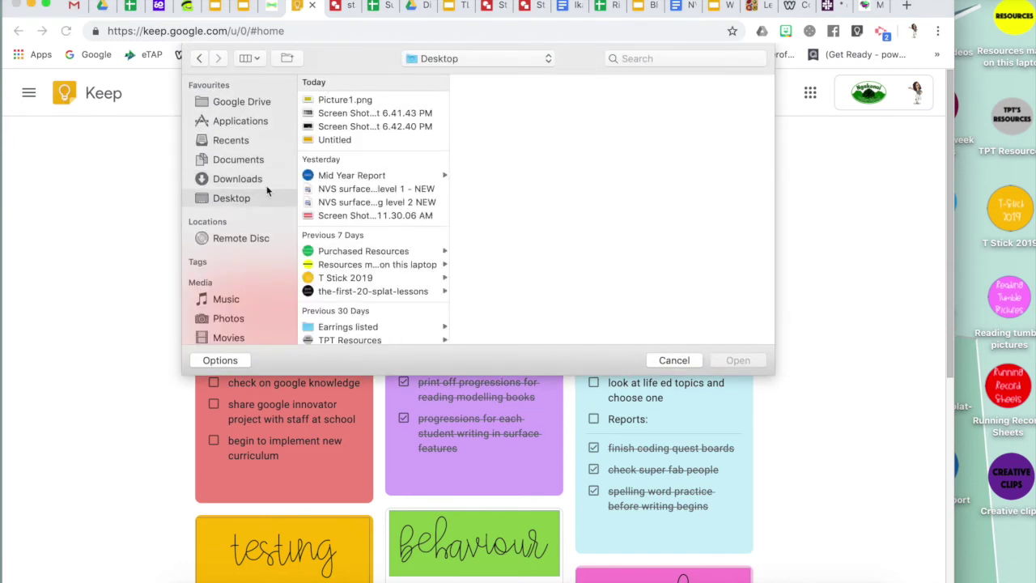
click(342, 140)
key(Return)
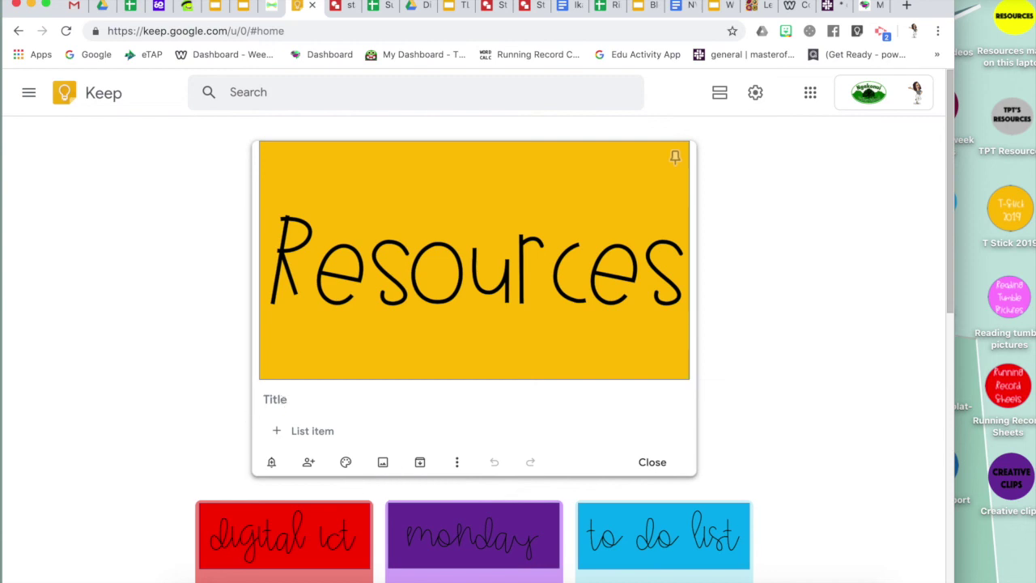
text(Resources)
click(727, 467)
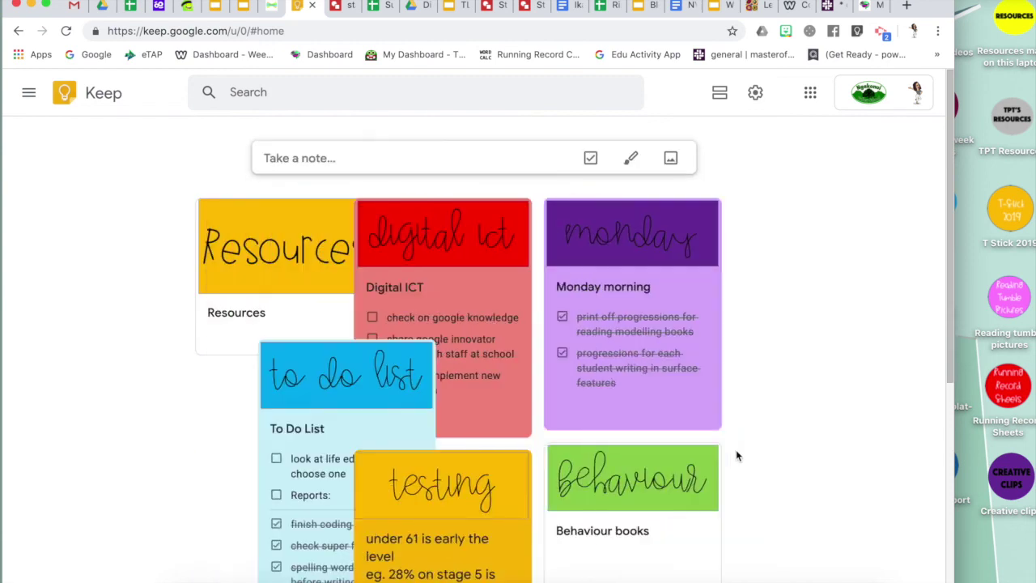